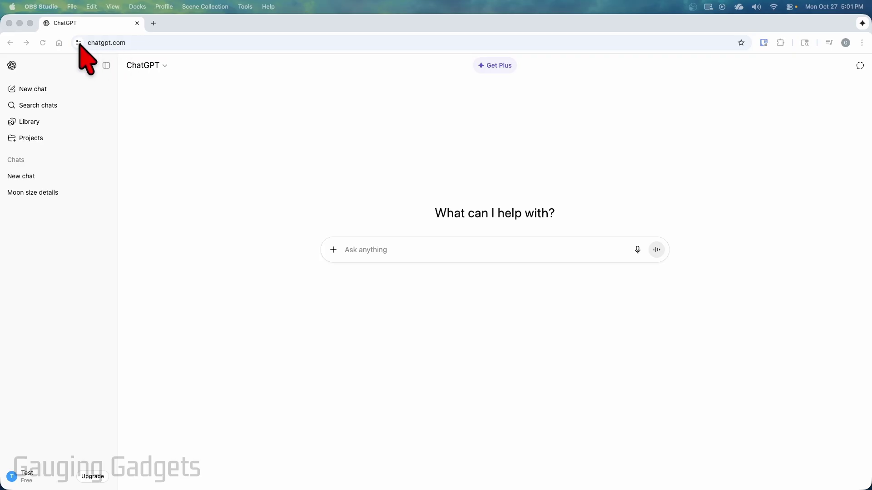
# Open chatgpt.com's site settings page from the address-bar site-info menu.
pyautogui.click(79, 44)
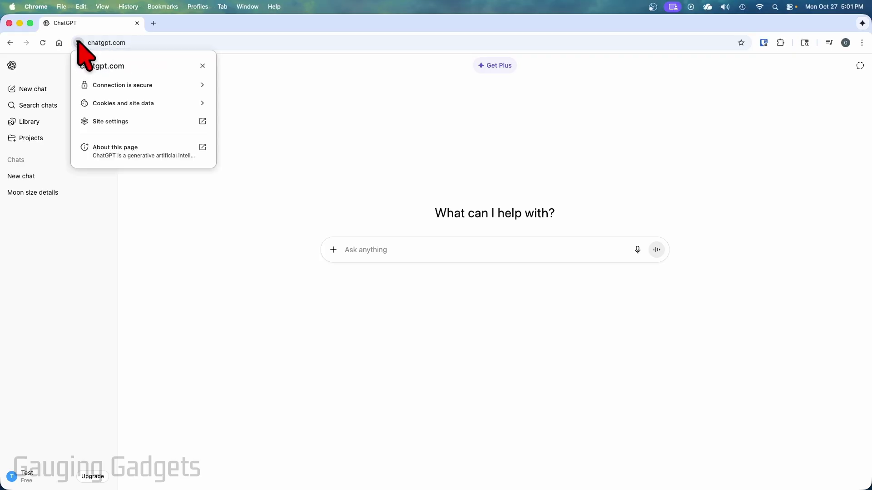
pyautogui.click(149, 124)
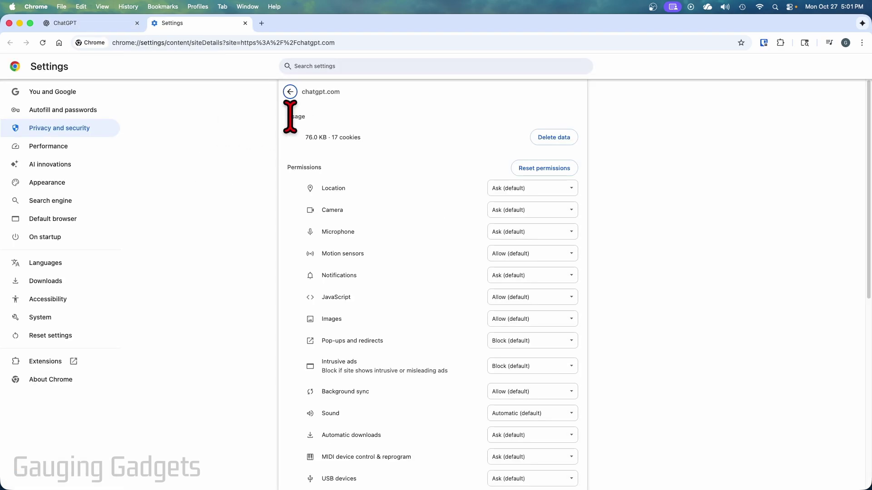
# Delete chatgpt.com's 76.0 KB of data and 17 cookies, then return to the ChatGPT tab.
pyautogui.click(554, 137)
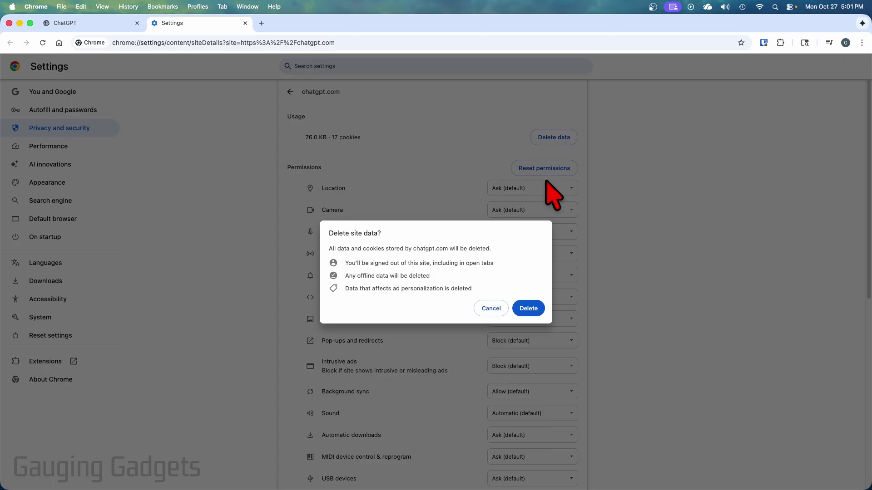
pyautogui.click(529, 309)
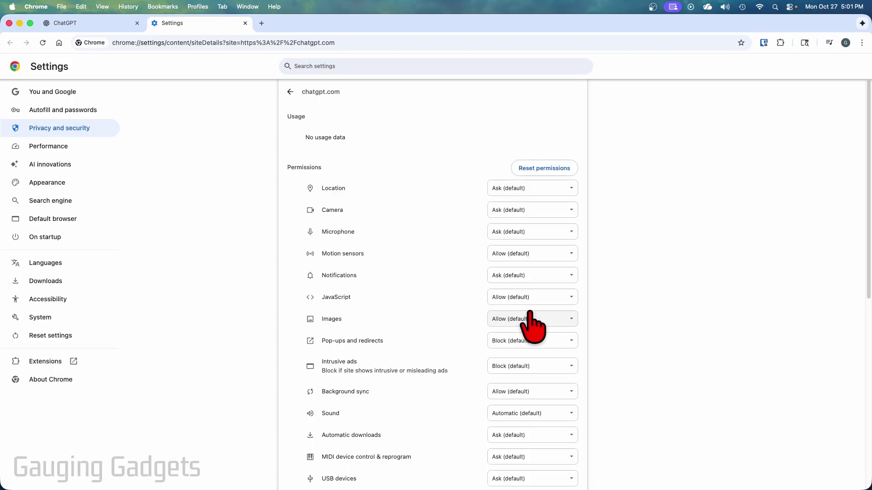
pyautogui.click(65, 23)
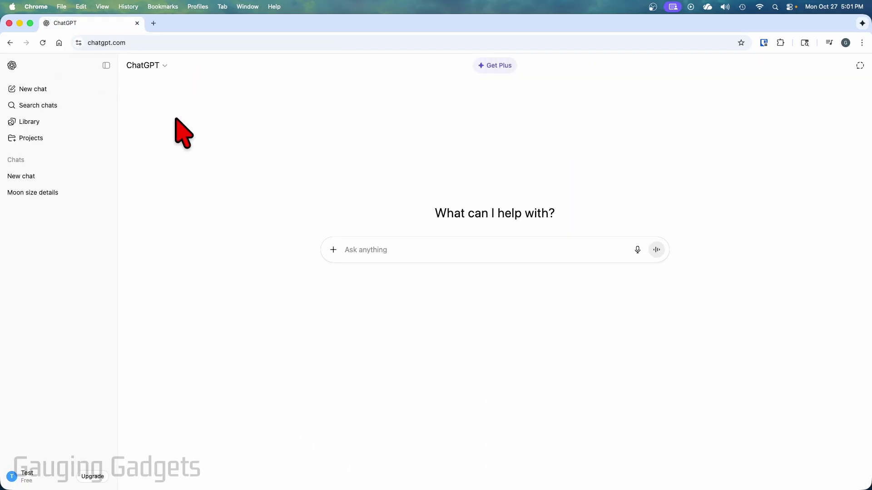